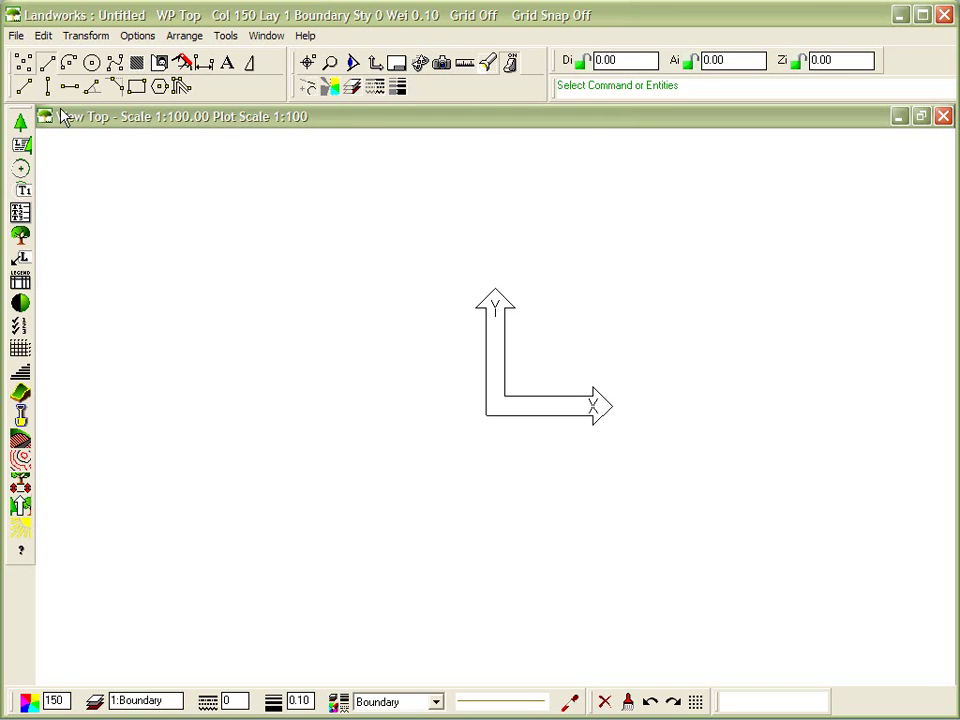
# Show the File > Import submenu listing DXF, DWG, Iges, Hpgl and Medusa
pyautogui.click(18, 35)
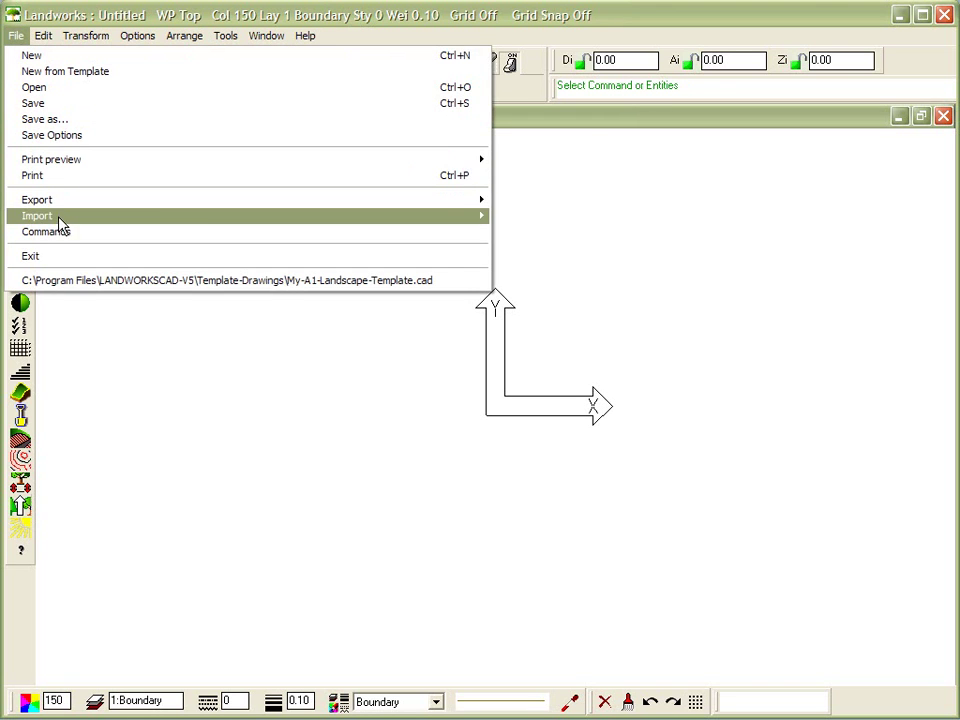
pyautogui.moveTo(305, 220)
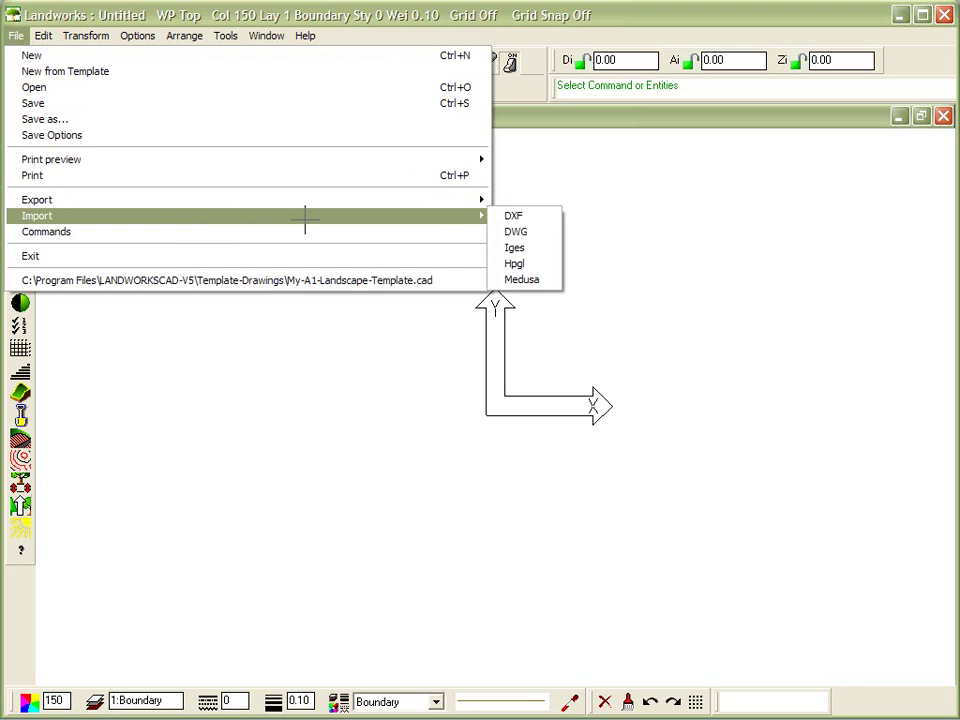
# Import the client's .dwg site plan drawing into the untitled drawing
pyautogui.click(533, 232)
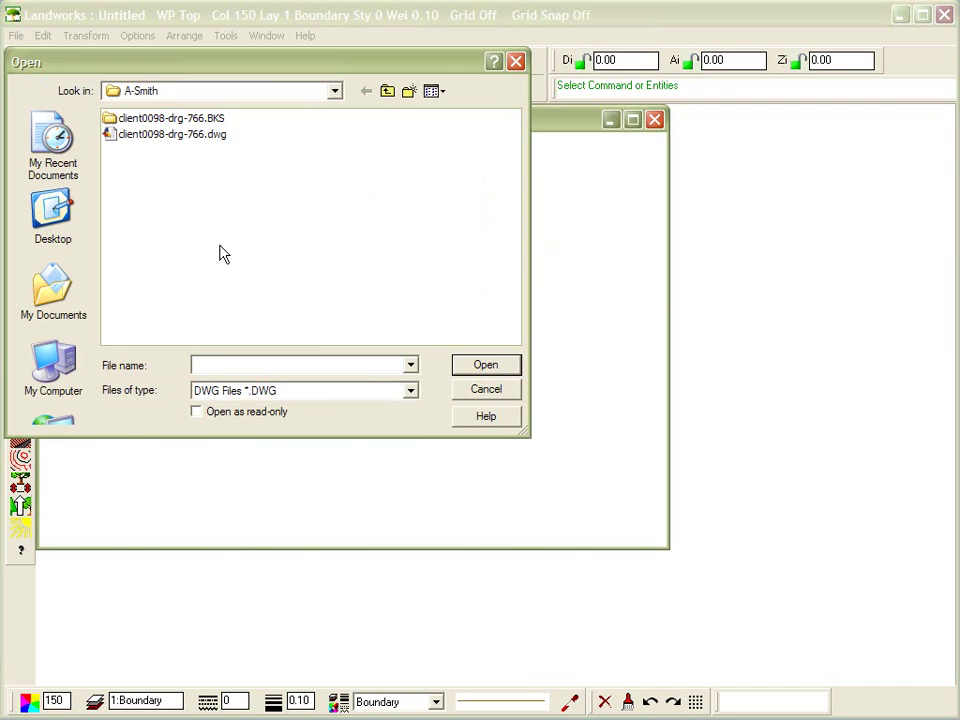
pyautogui.click(138, 135)
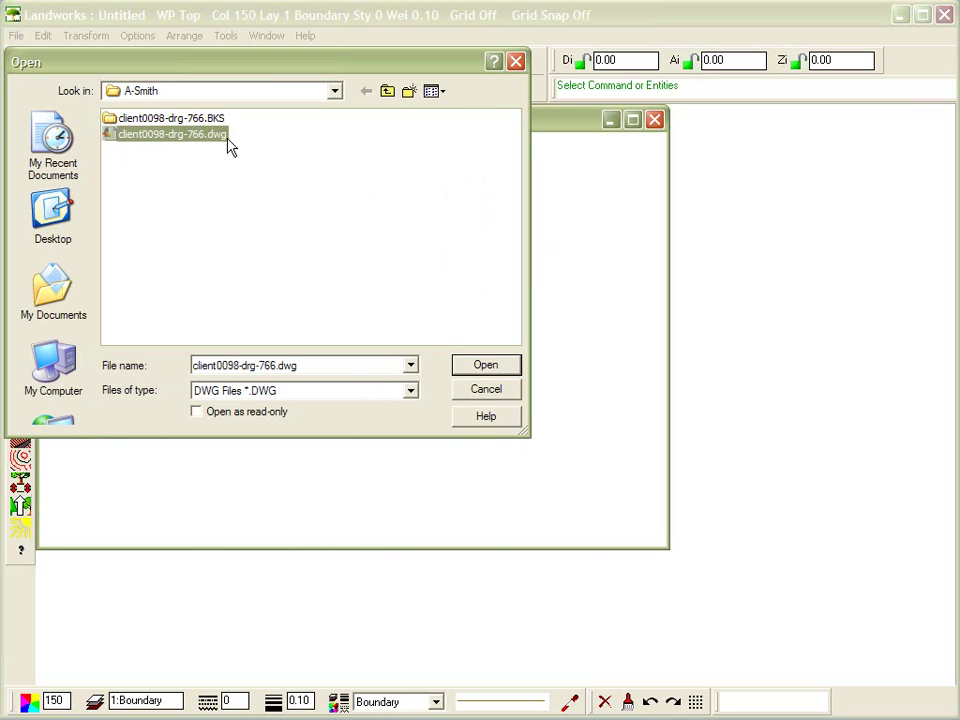
pyautogui.click(484, 366)
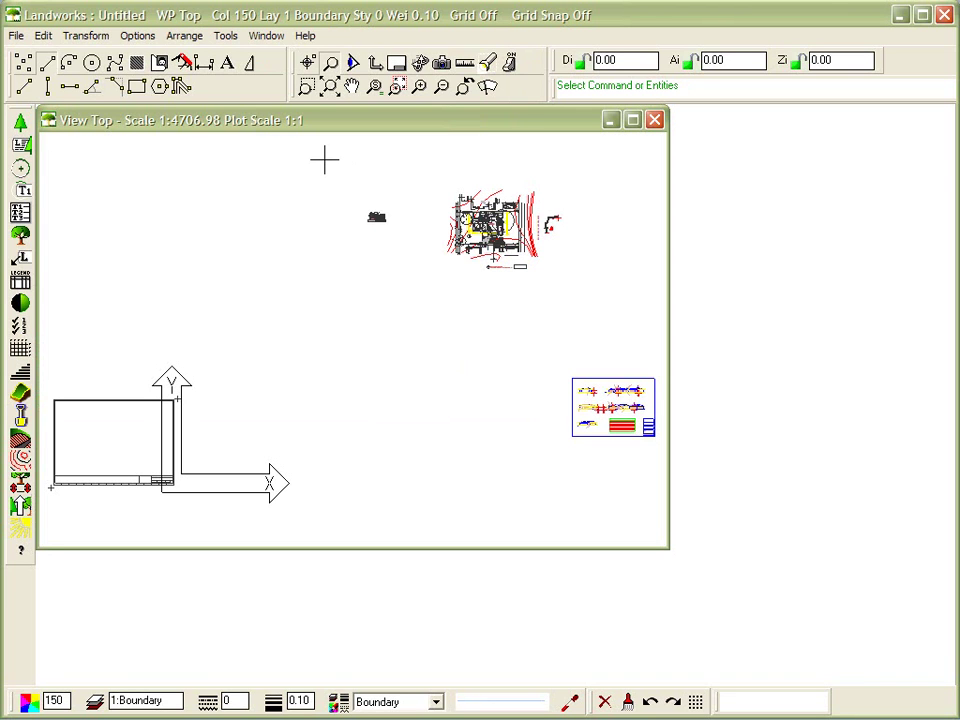
# Zoom in on the legend sheet, then on the small pool plan
pyautogui.click(308, 88)
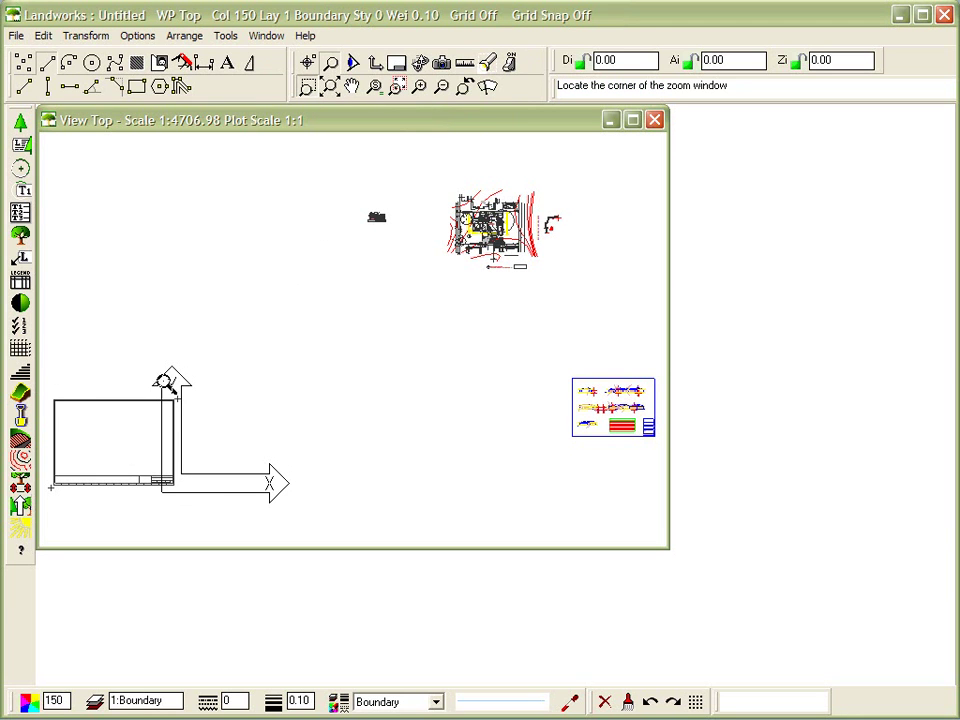
pyautogui.click(565, 414)
pyautogui.click(641, 369)
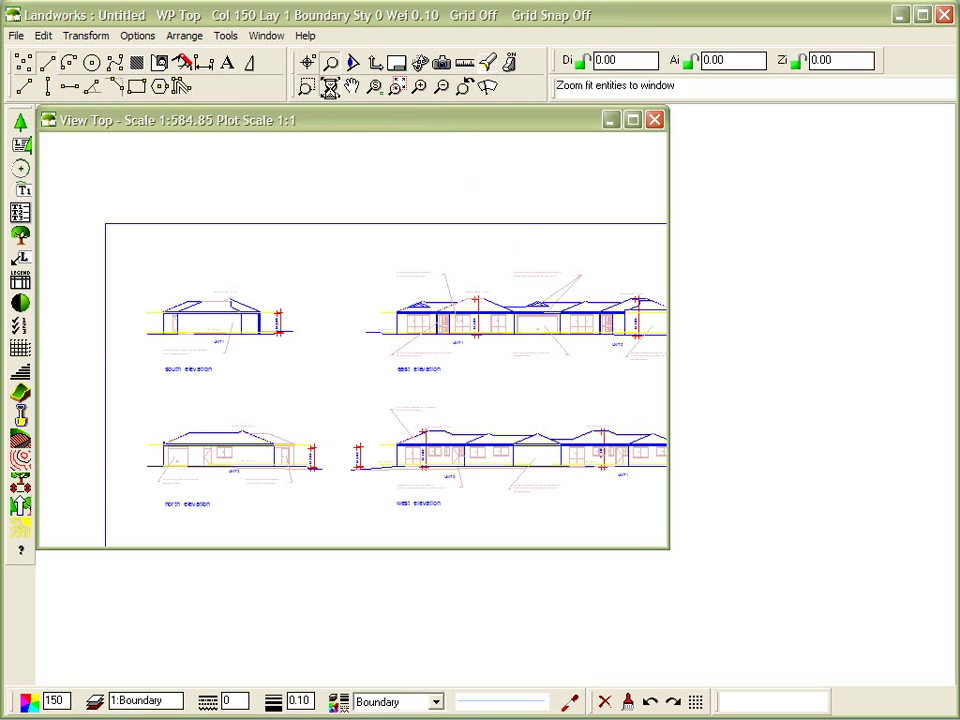
pyautogui.click(330, 86)
pyautogui.click(361, 205)
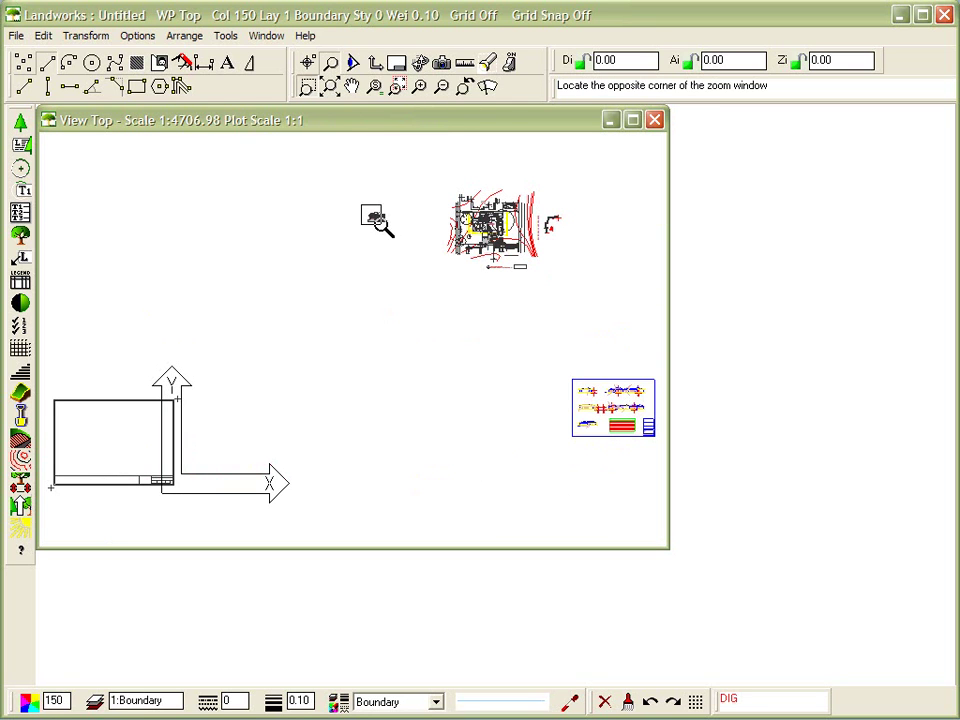
pyautogui.click(391, 228)
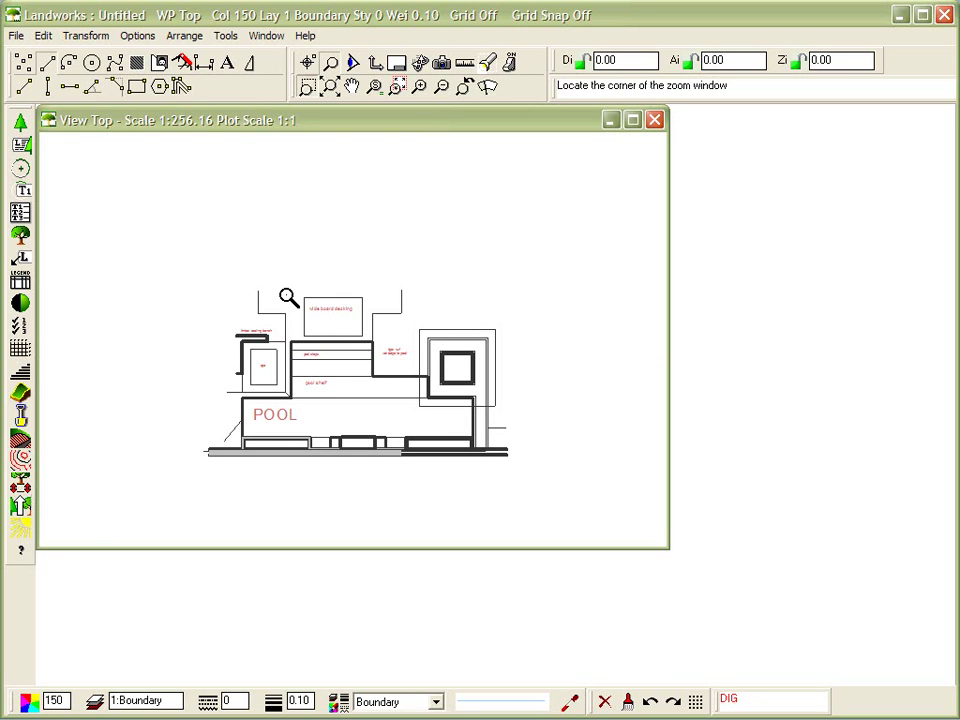
pyautogui.press('Escape')
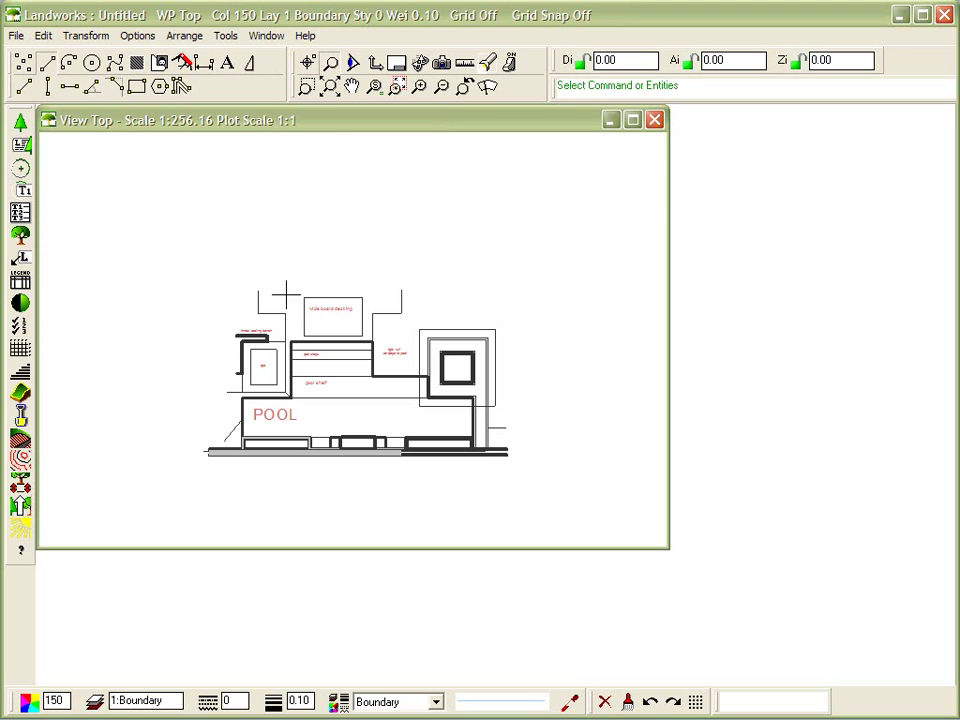
# Fit the drawing, then zoom into the site plan and close in on the proposed dwelling
pyautogui.click(330, 86)
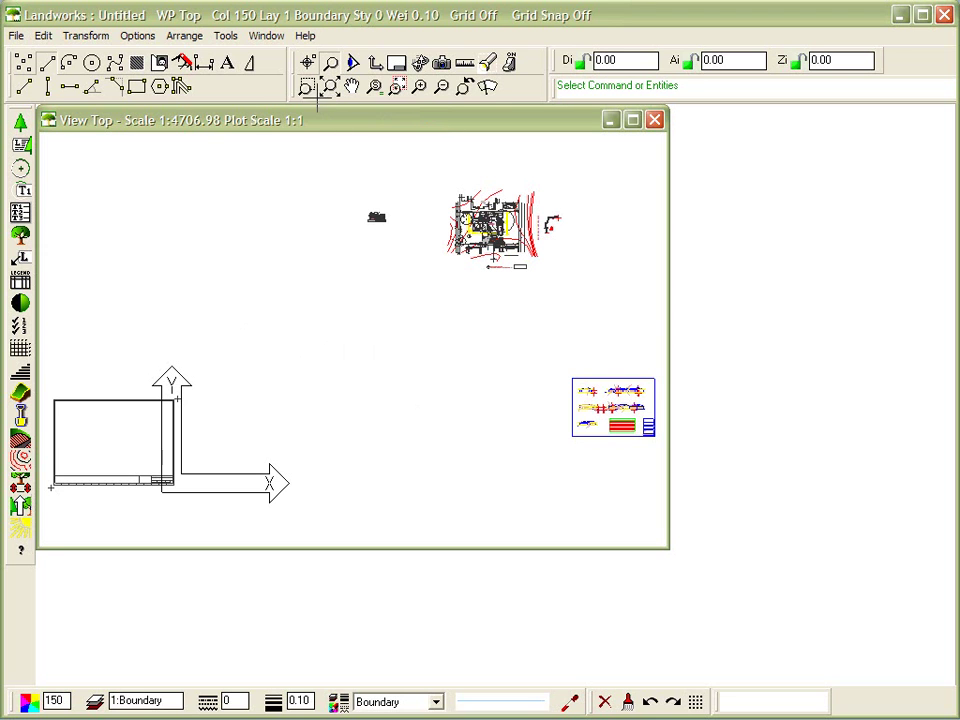
pyautogui.click(307, 86)
pyautogui.click(448, 189)
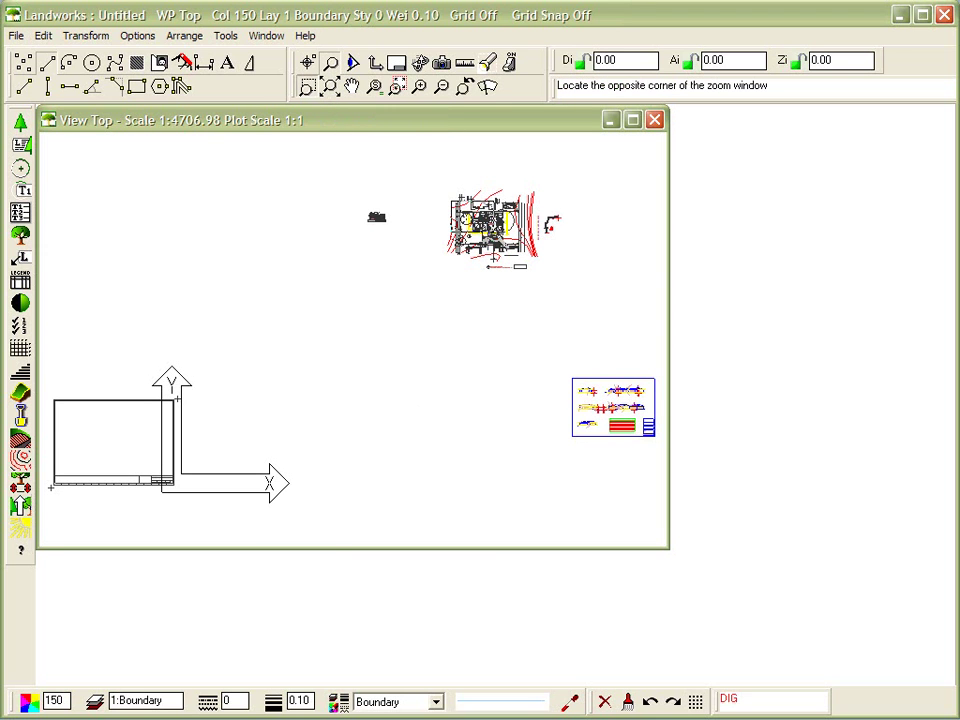
pyautogui.click(542, 262)
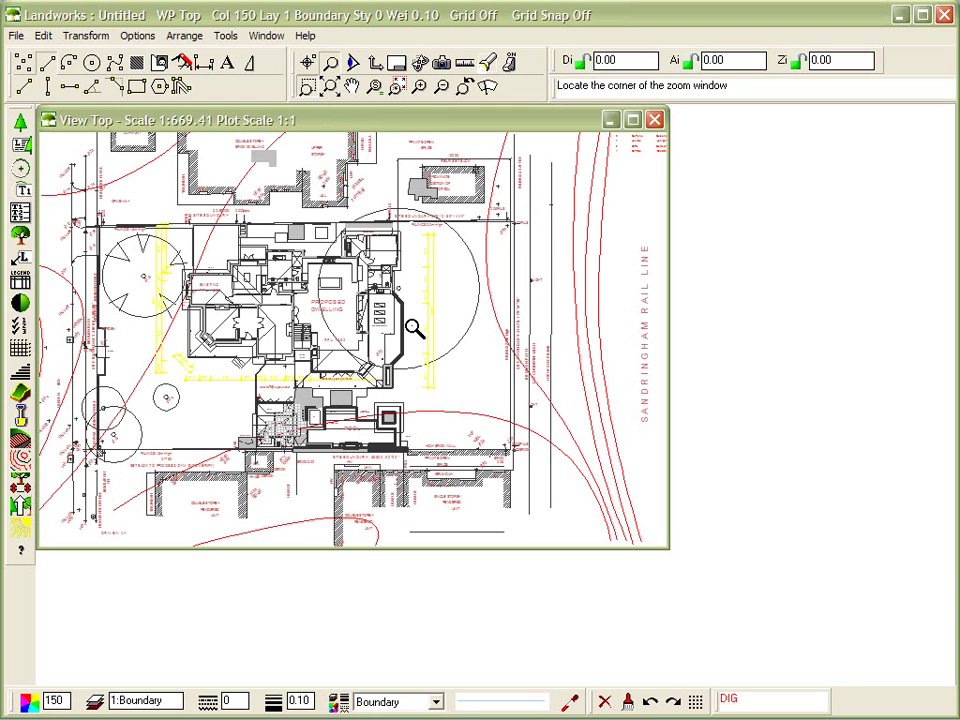
pyautogui.click(138, 170)
pyautogui.click(408, 389)
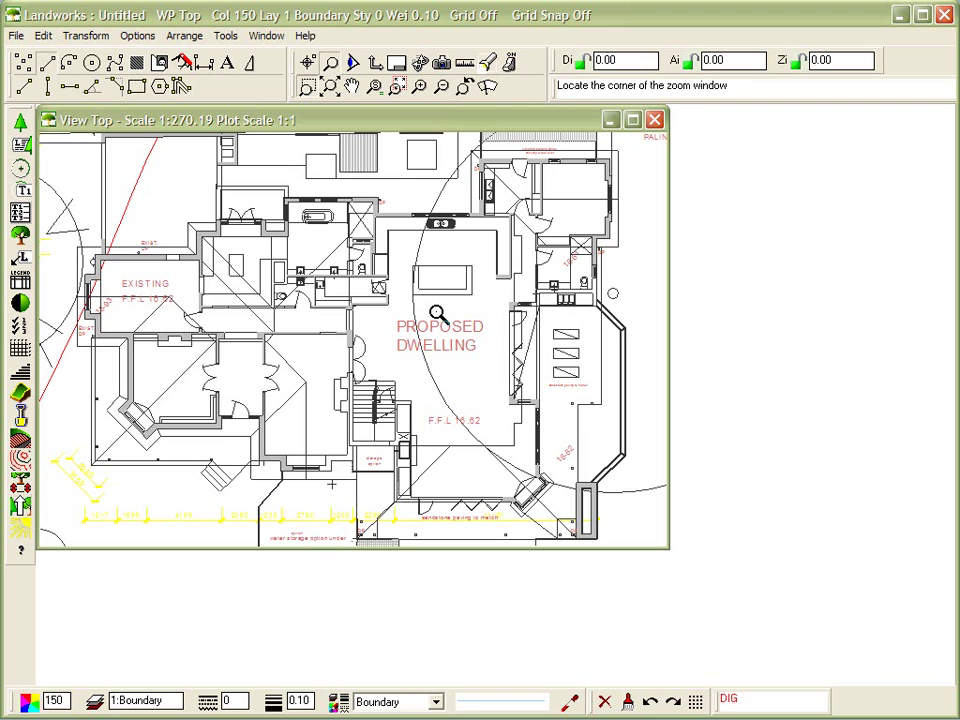
# Cut the window-selected site plan to the clipboard without choosing an origin
pyautogui.click(331, 88)
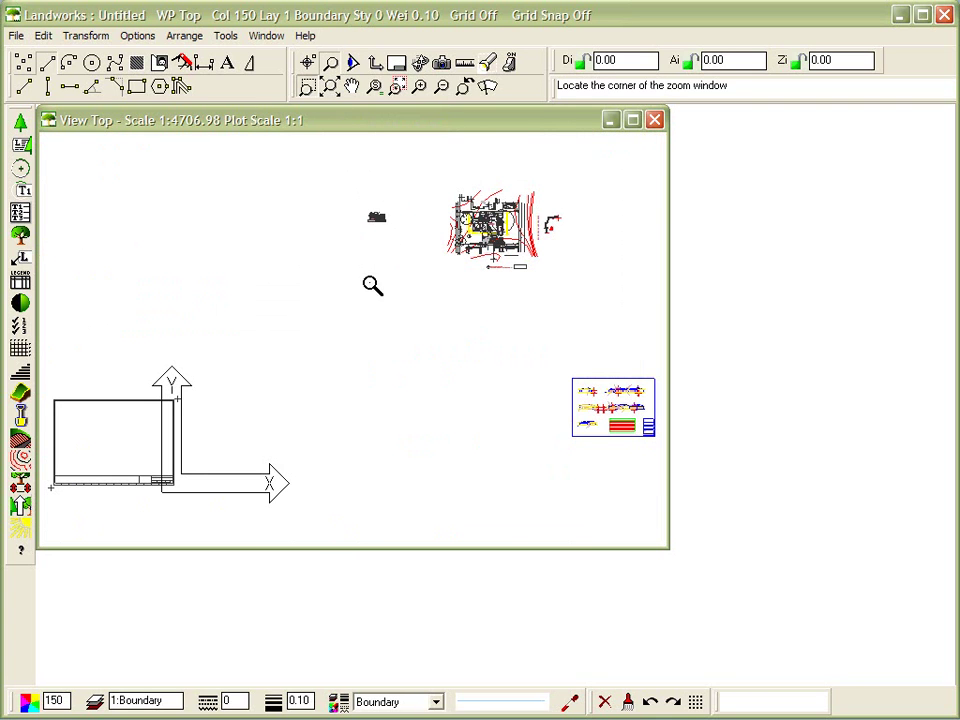
pyautogui.press('Escape')
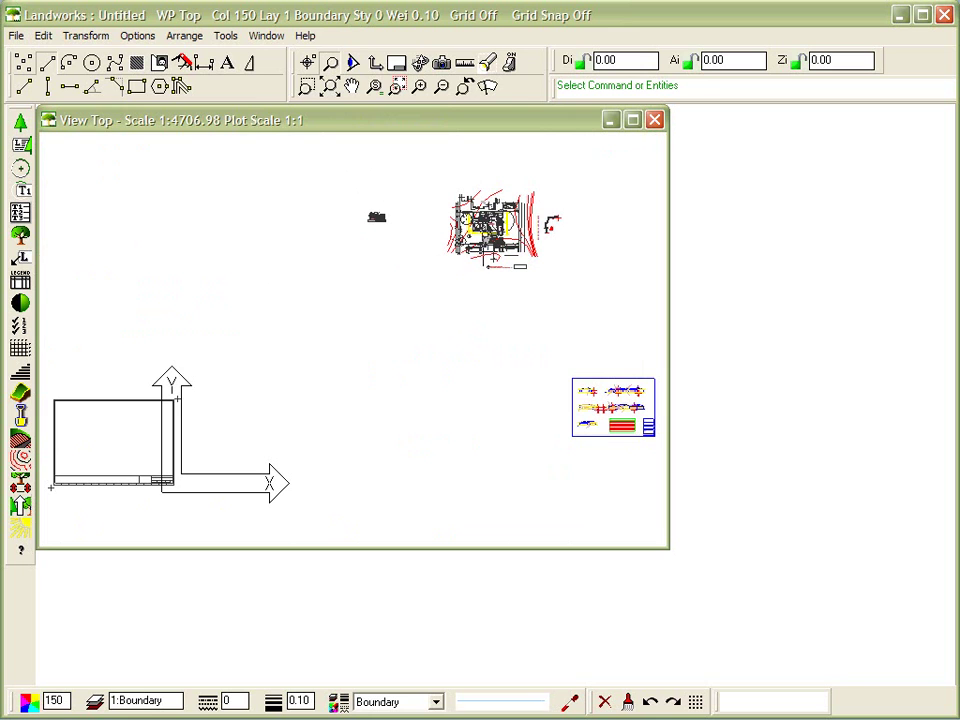
pyautogui.moveTo(441, 267)
pyautogui.mouseDown()
pyautogui.moveTo(537, 214)
pyautogui.moveTo(543, 176)
pyautogui.mouseUp()
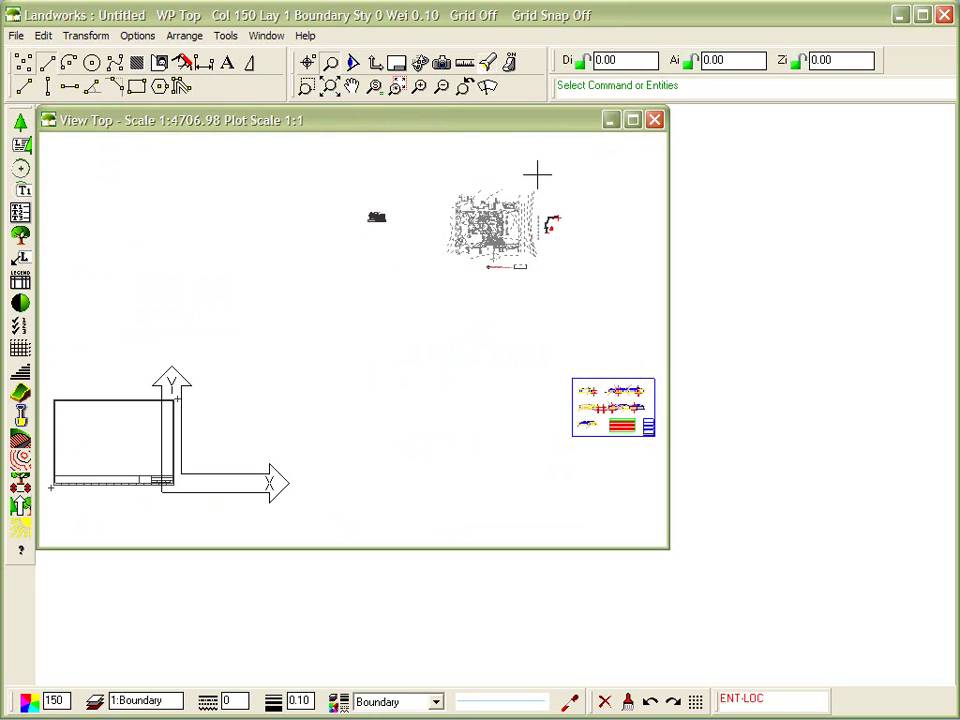
pyautogui.click(43, 35)
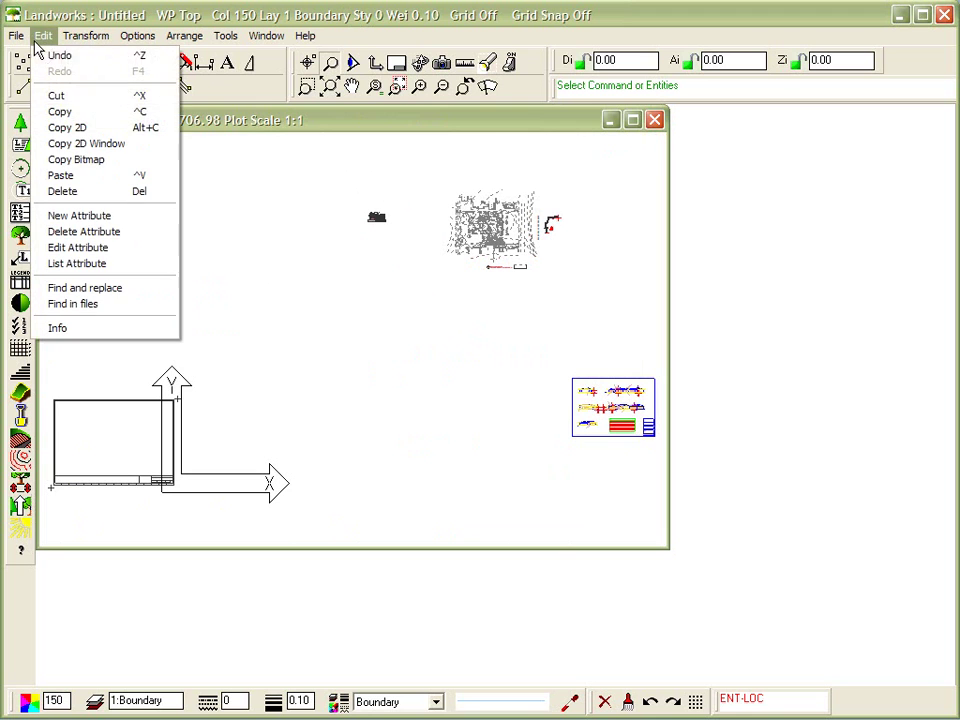
pyautogui.click(57, 97)
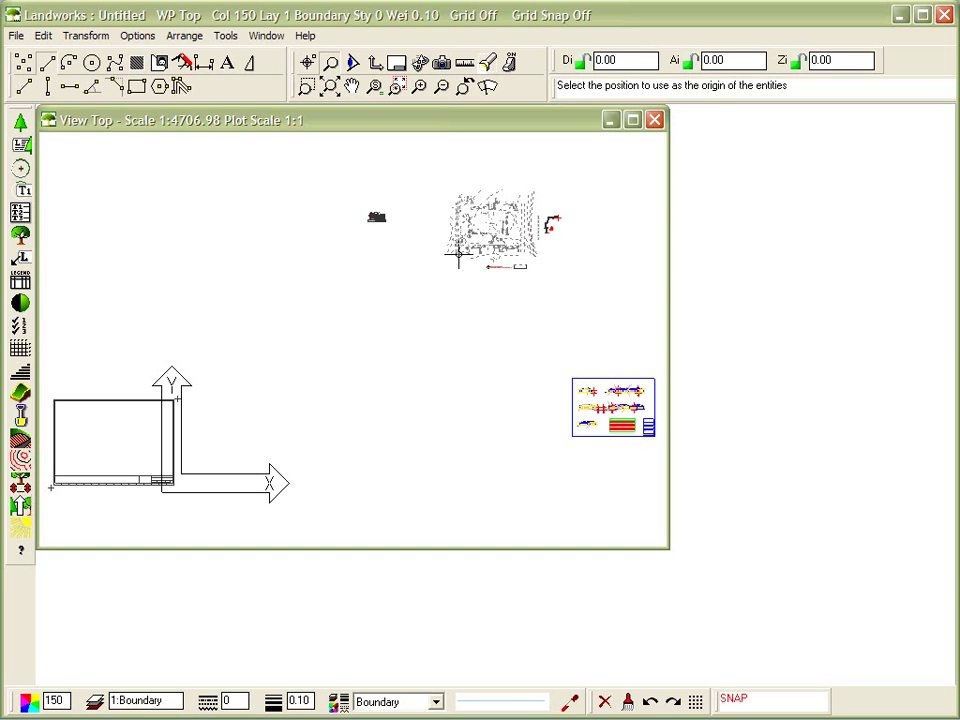
pyautogui.press('Escape')
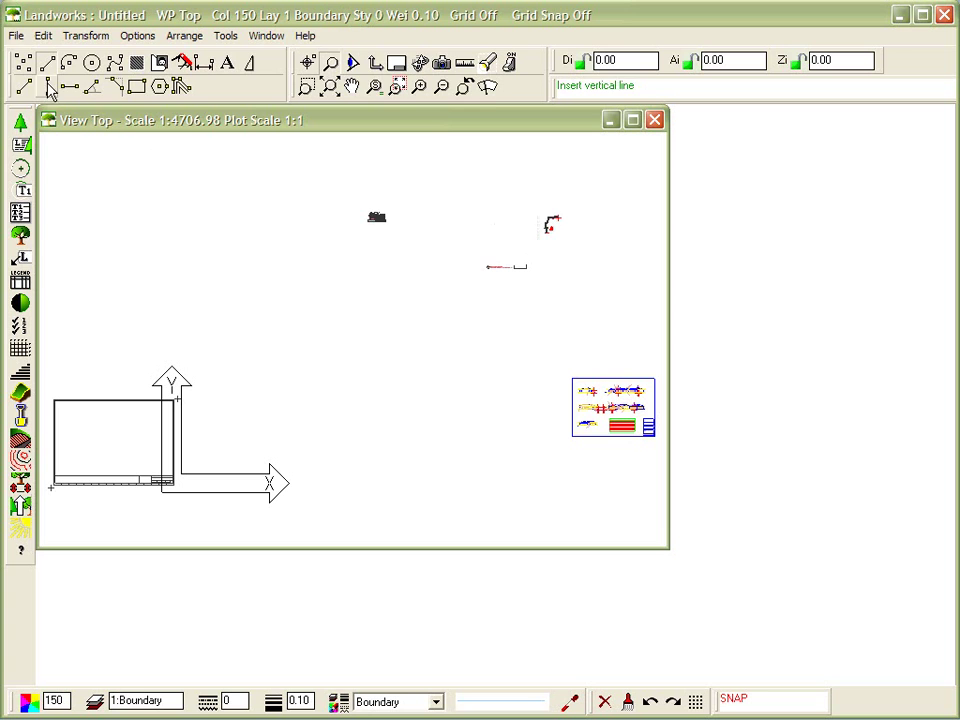
# Discard the untitled drawing and start a new one from My-A1-Landscape-Template.cad
pyautogui.click(15, 36)
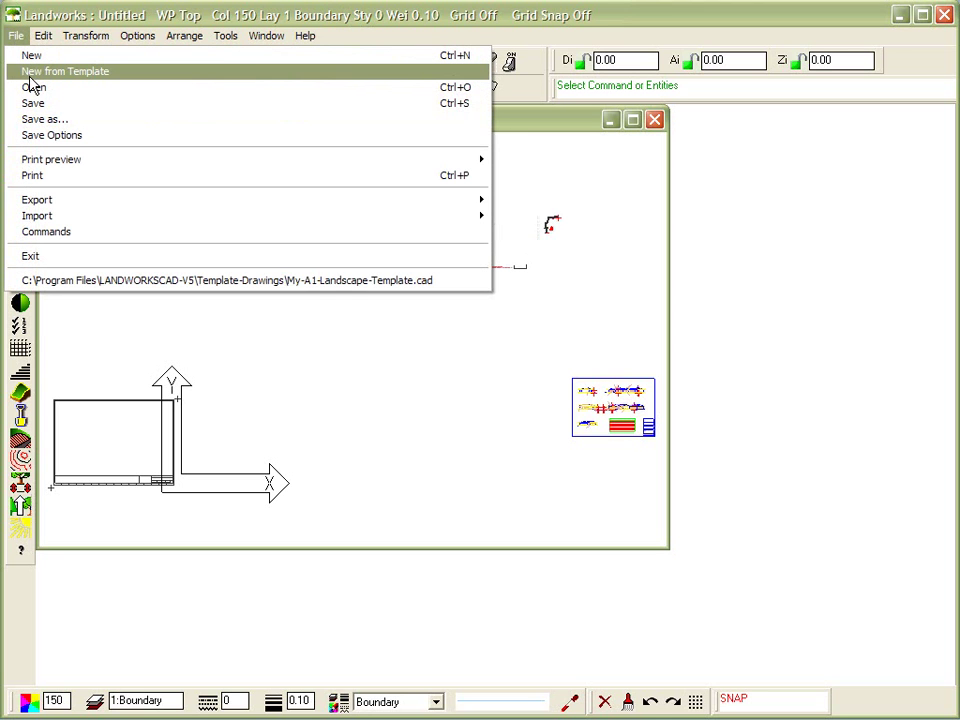
pyautogui.click(30, 74)
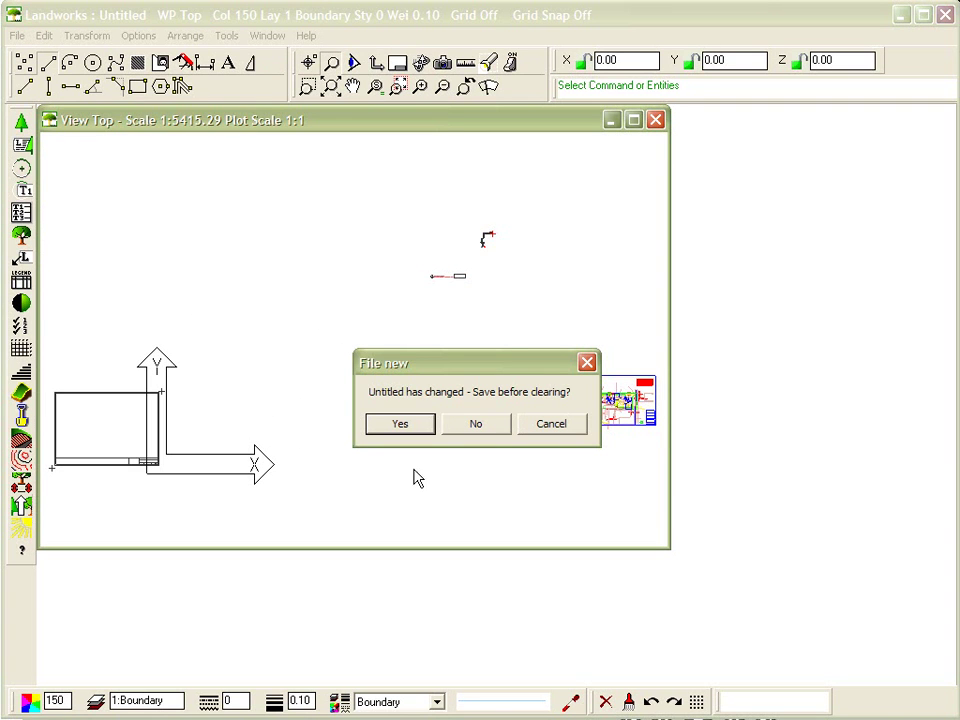
pyautogui.click(486, 432)
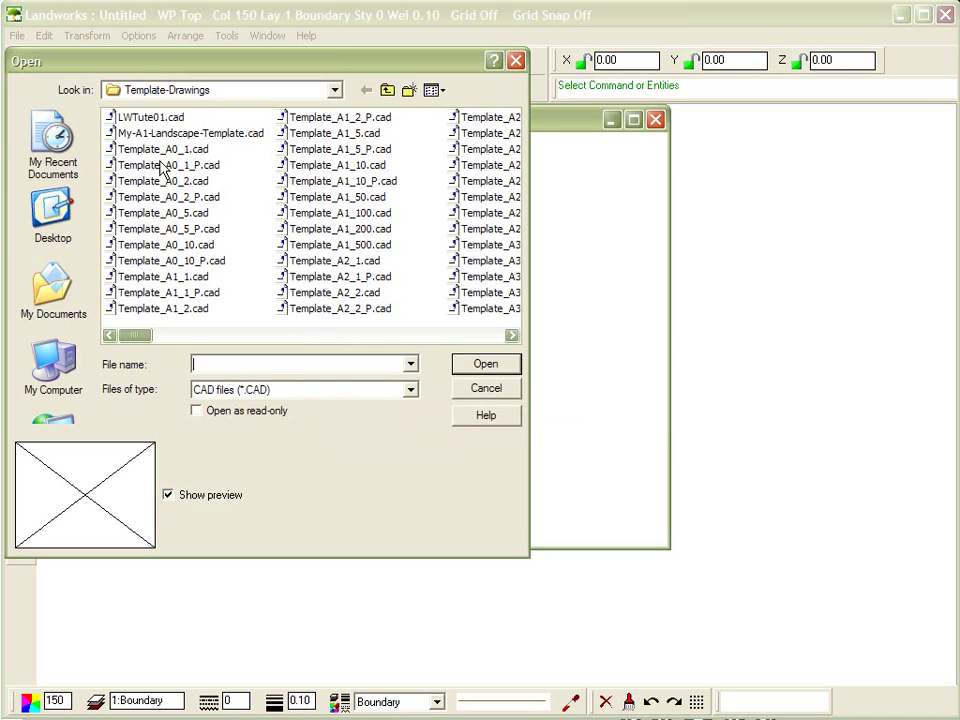
pyautogui.click(117, 151)
pyautogui.click(124, 166)
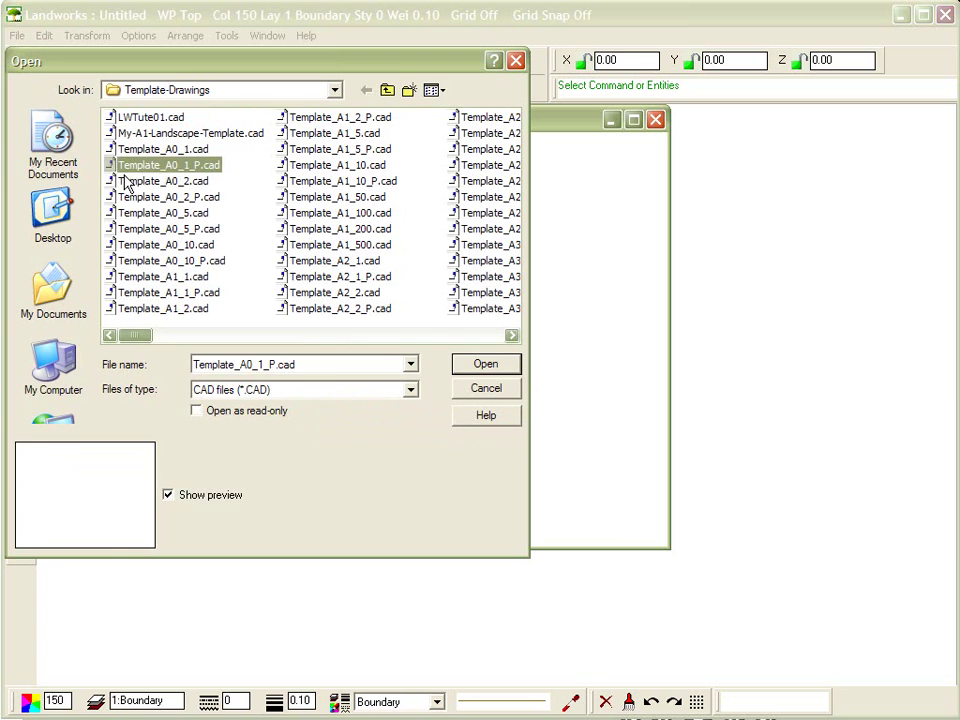
pyautogui.click(124, 182)
pyautogui.click(146, 135)
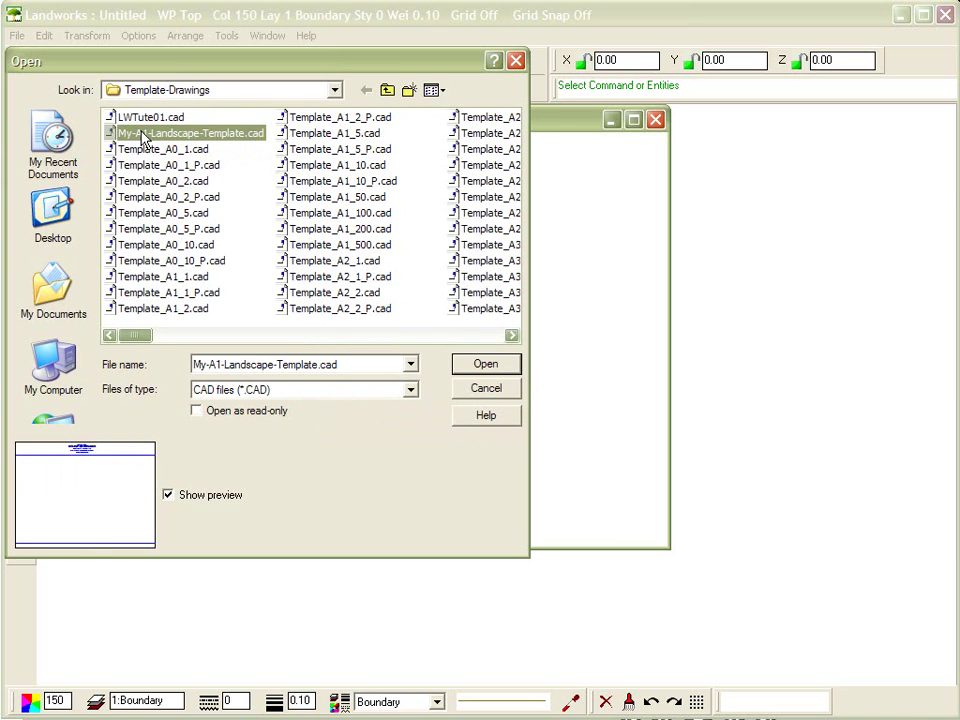
pyautogui.click(473, 370)
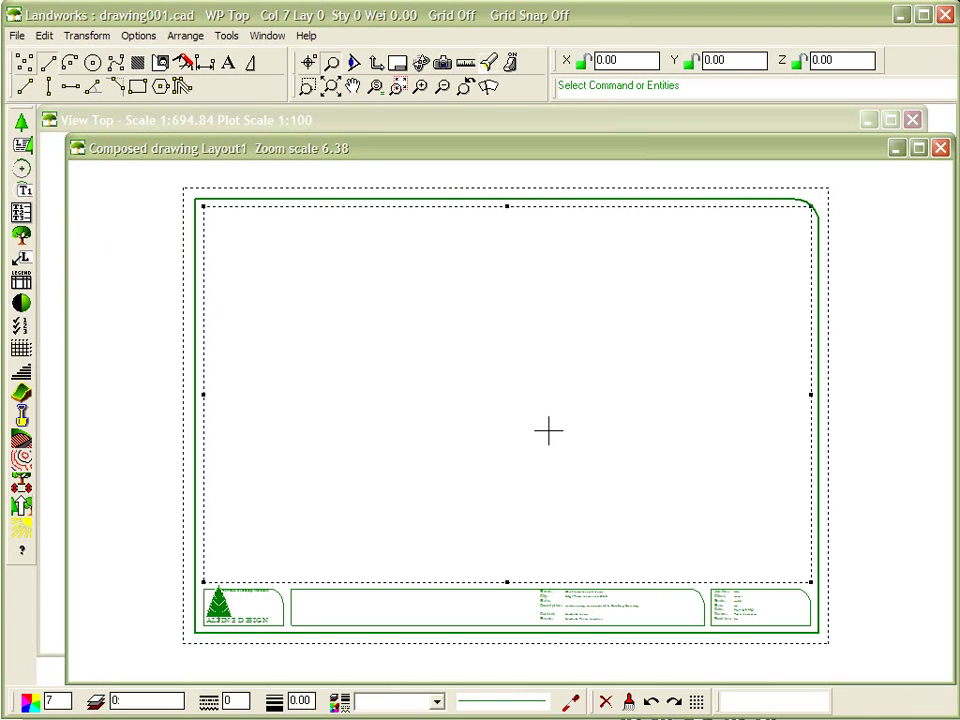
# Zoom around Layout1 to inspect the Alpine Design title block with Scale 1:100 and Size A1
pyautogui.scroll(-2, 564, 437)
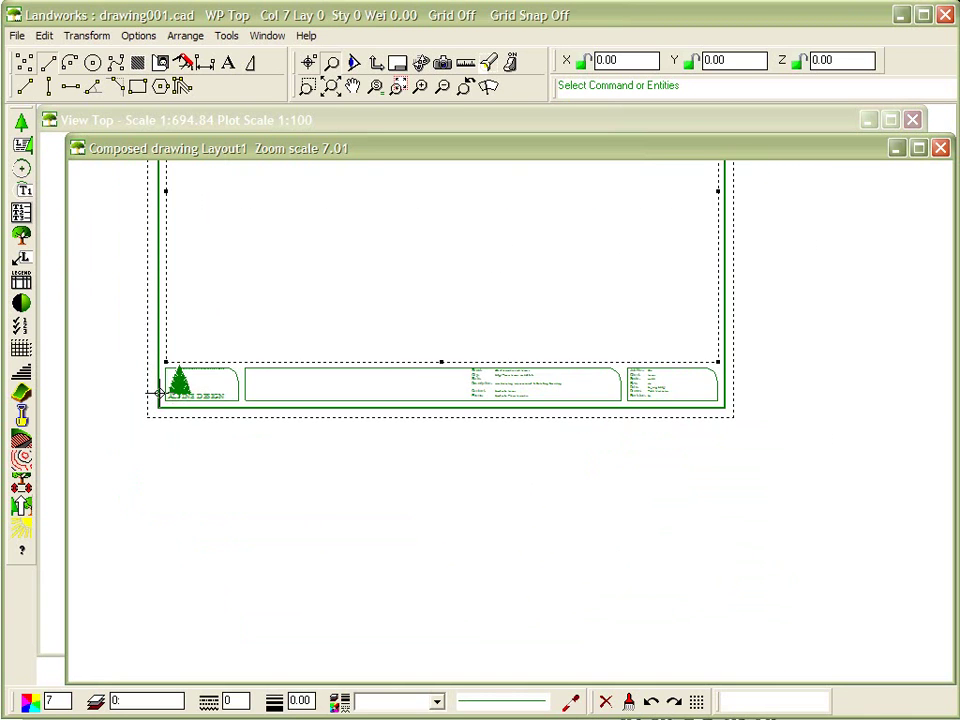
pyautogui.scroll(5, 170, 388)
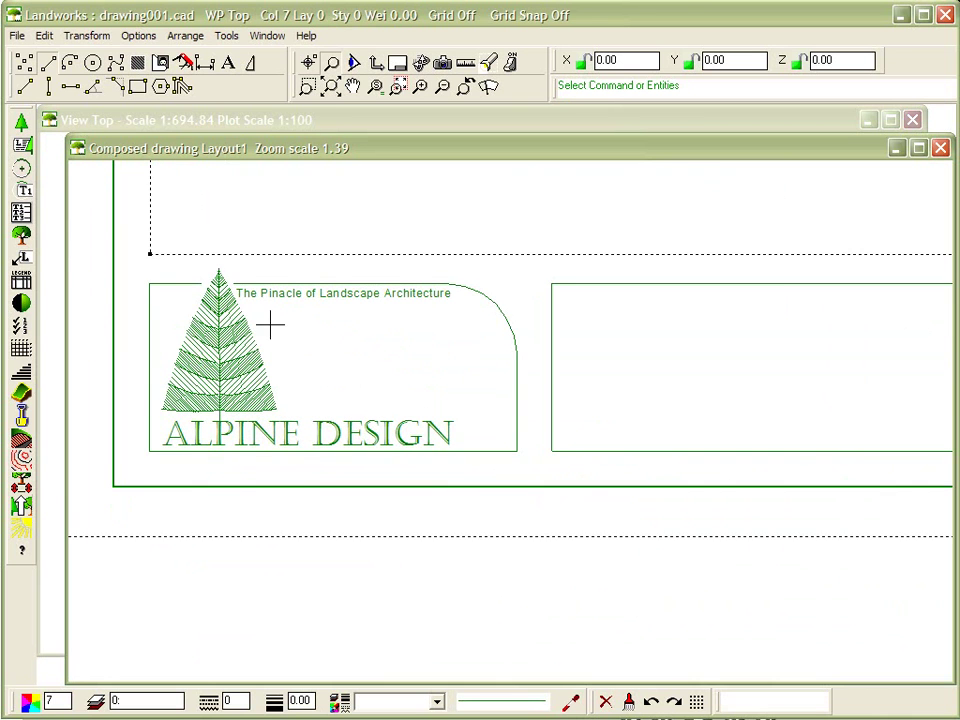
pyautogui.scroll(-5, 406, 377)
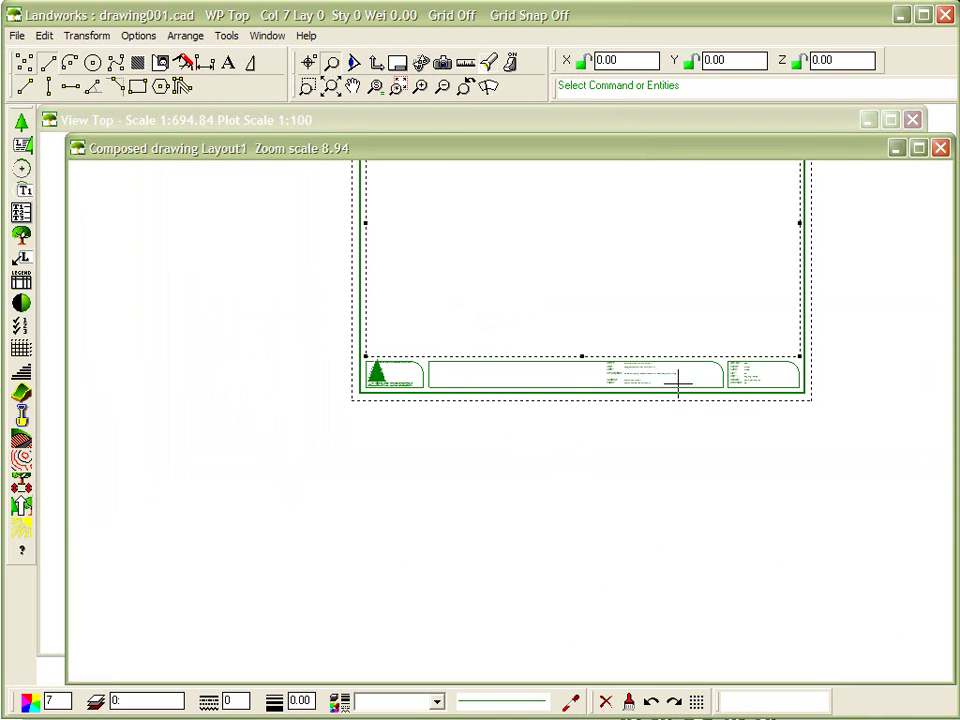
pyautogui.scroll(3, 766, 372)
pyautogui.scroll(2, 766, 372)
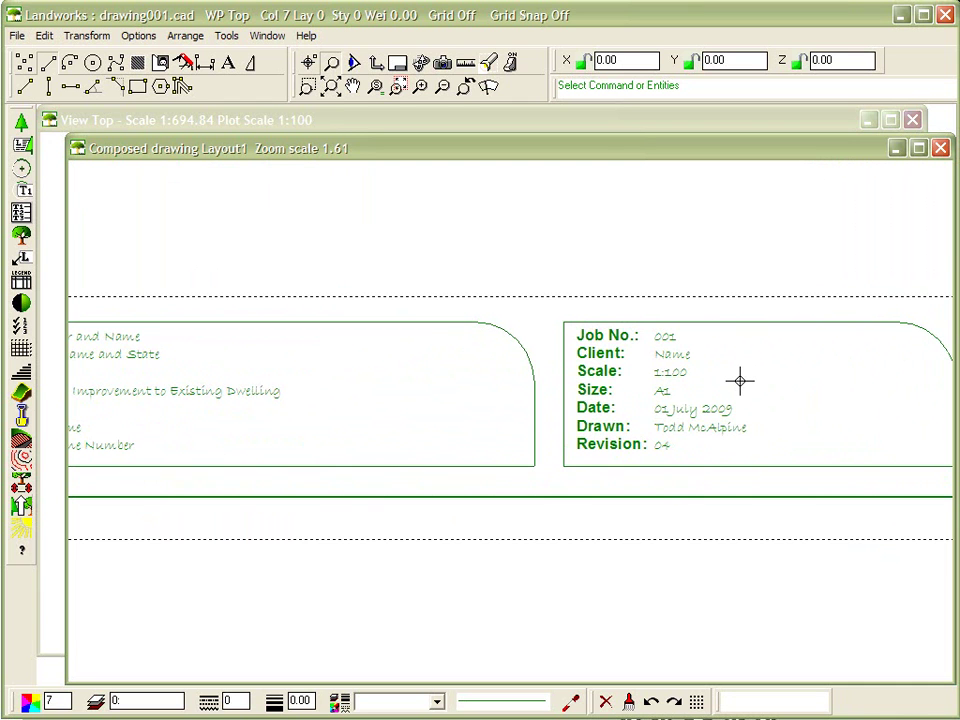
pyautogui.scroll(-5, 740, 380)
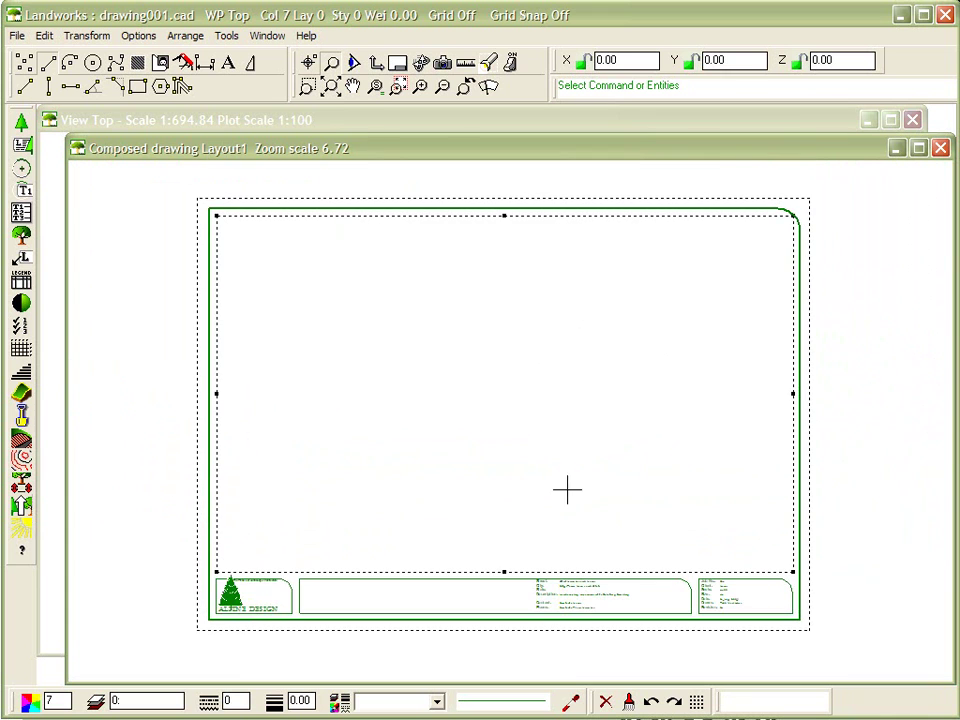
# Bring the View Top window forward and zoom until its dashed working space fills it
pyautogui.click(446, 126)
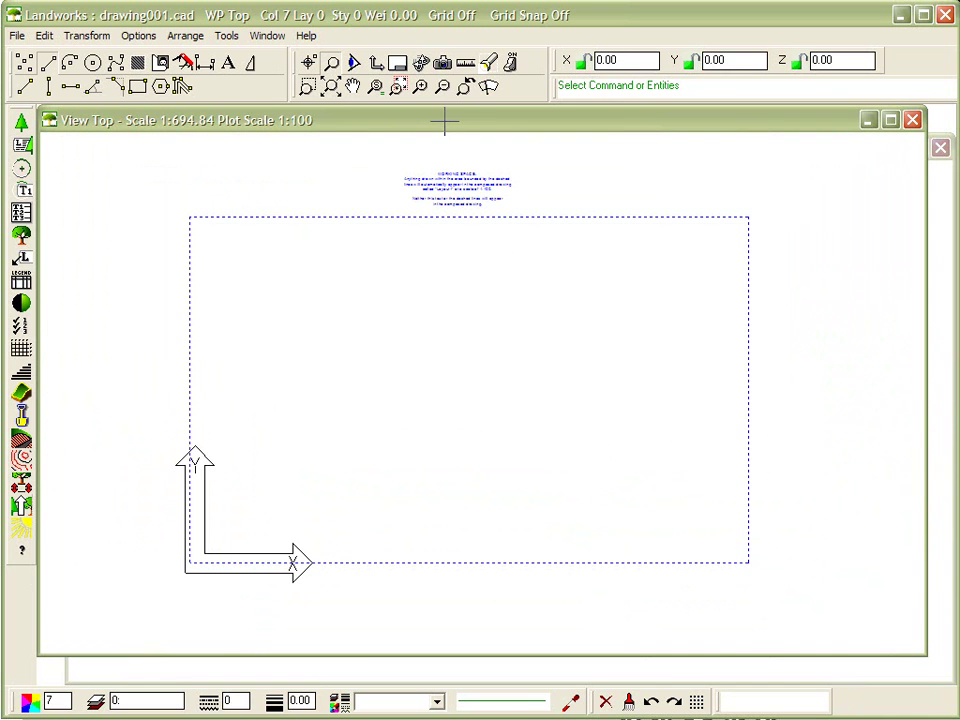
pyautogui.scroll(-4, 464, 342)
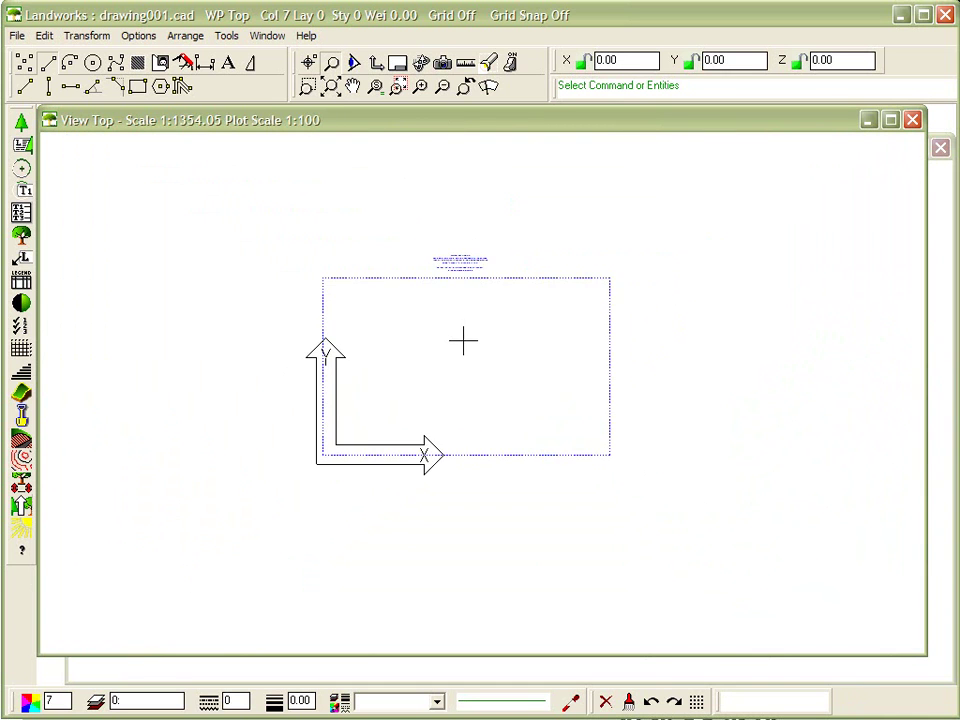
pyautogui.scroll(-1, 463, 342)
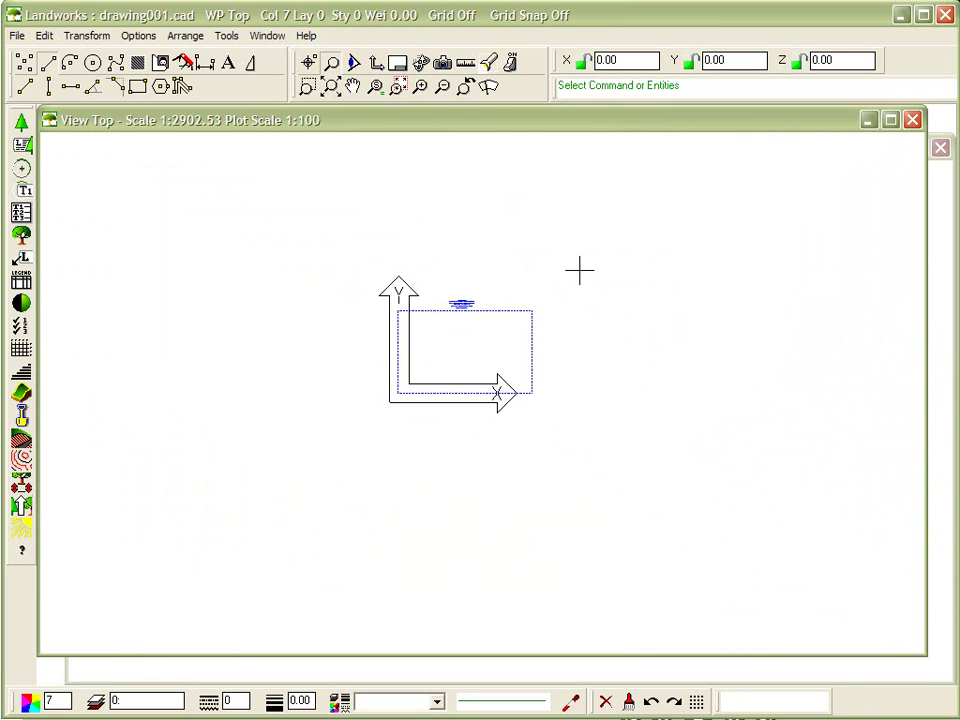
pyautogui.scroll(2, 448, 332)
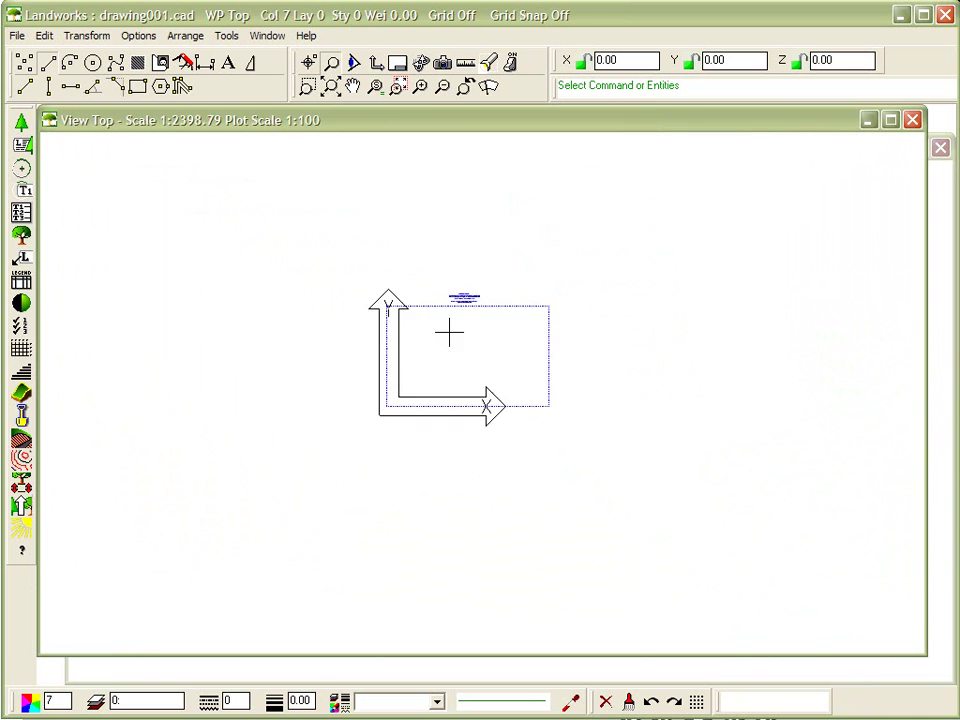
pyautogui.scroll(2, 449, 332)
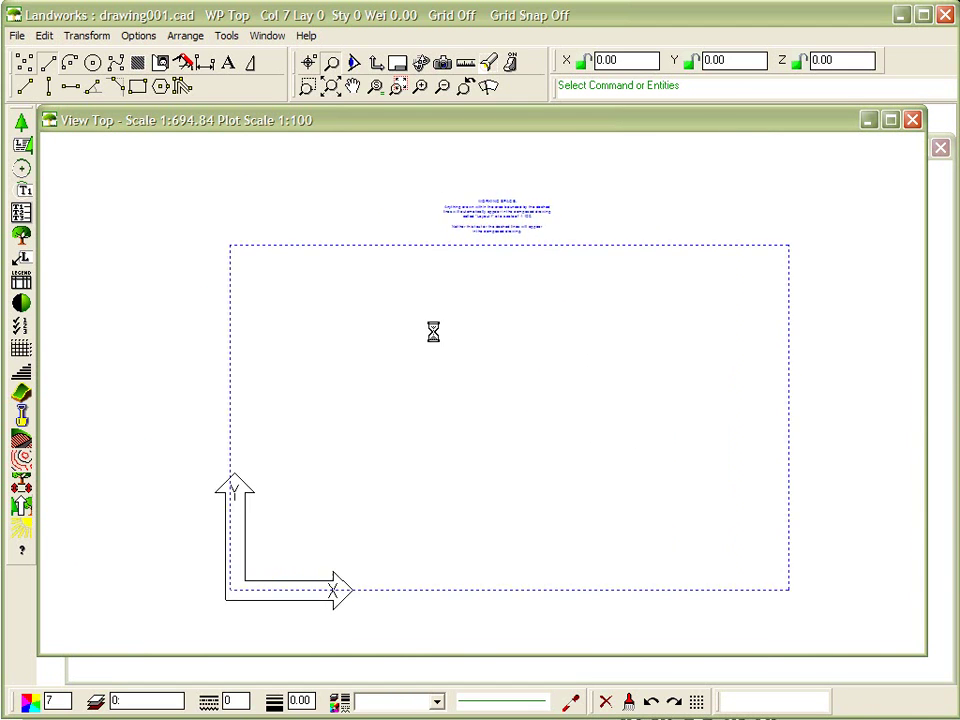
pyautogui.scroll(1, 452, 318)
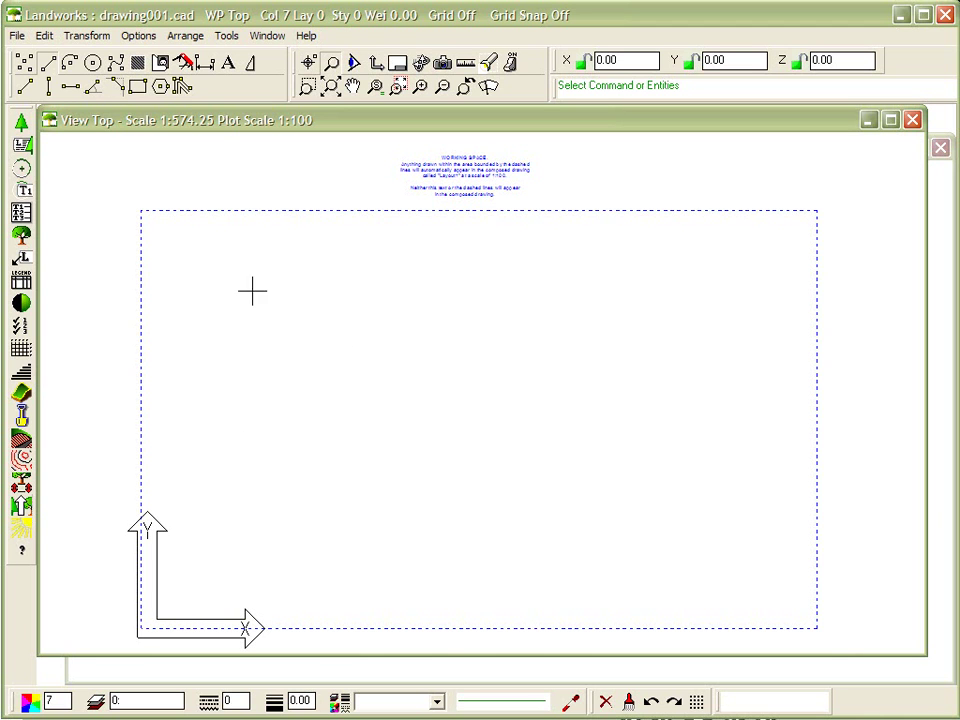
# Paste the site plan into the working space at the UCS origin
pyautogui.click(44, 36)
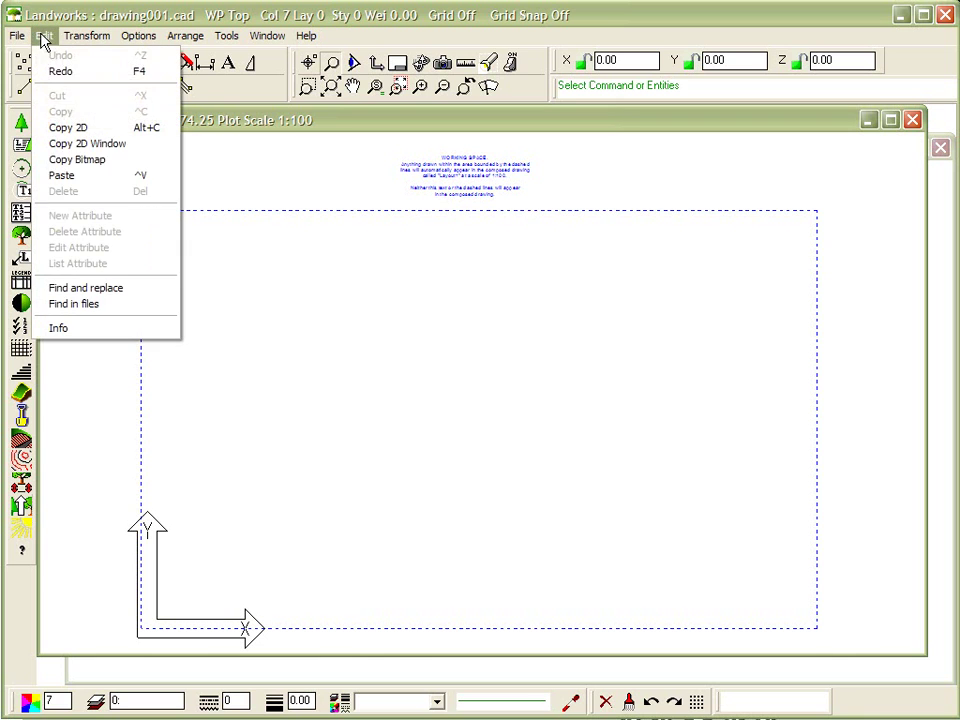
pyautogui.click(74, 177)
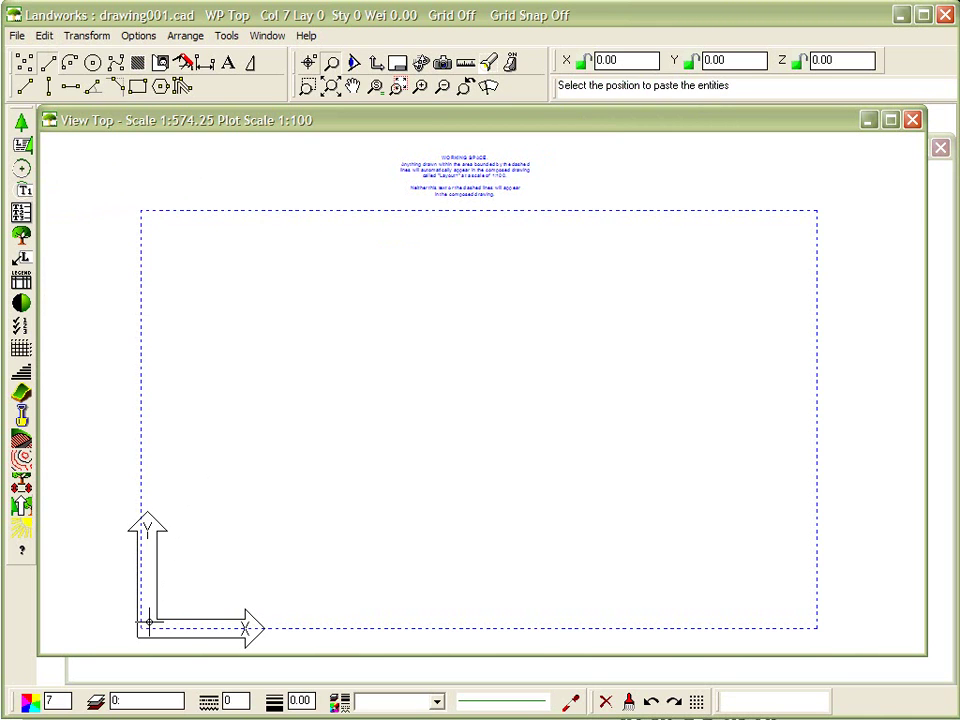
pyautogui.click(148, 622)
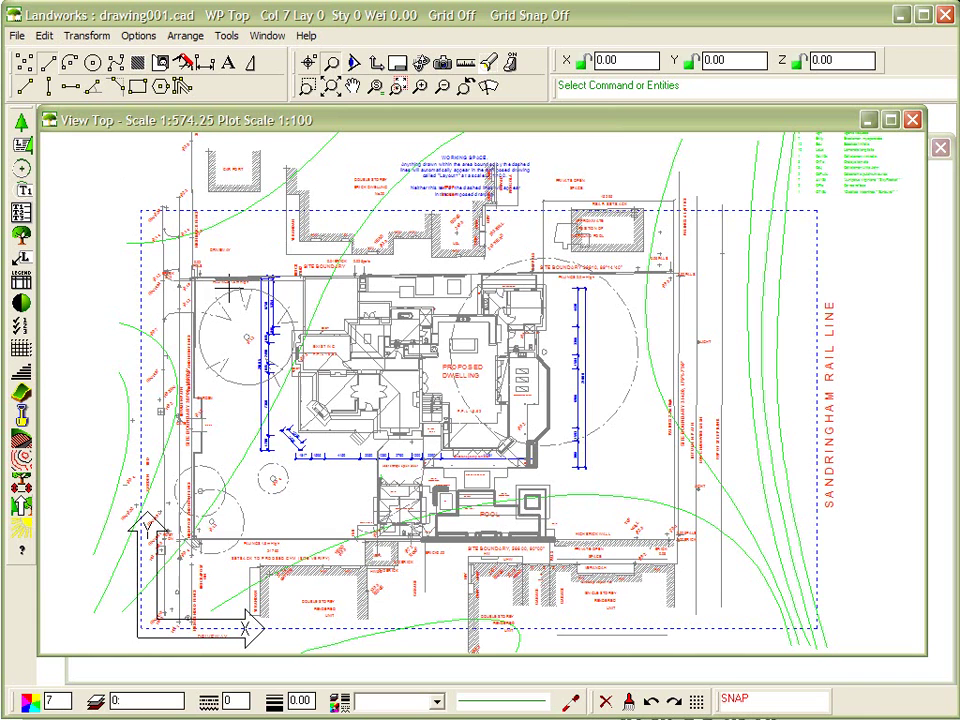
pyautogui.click(938, 270)
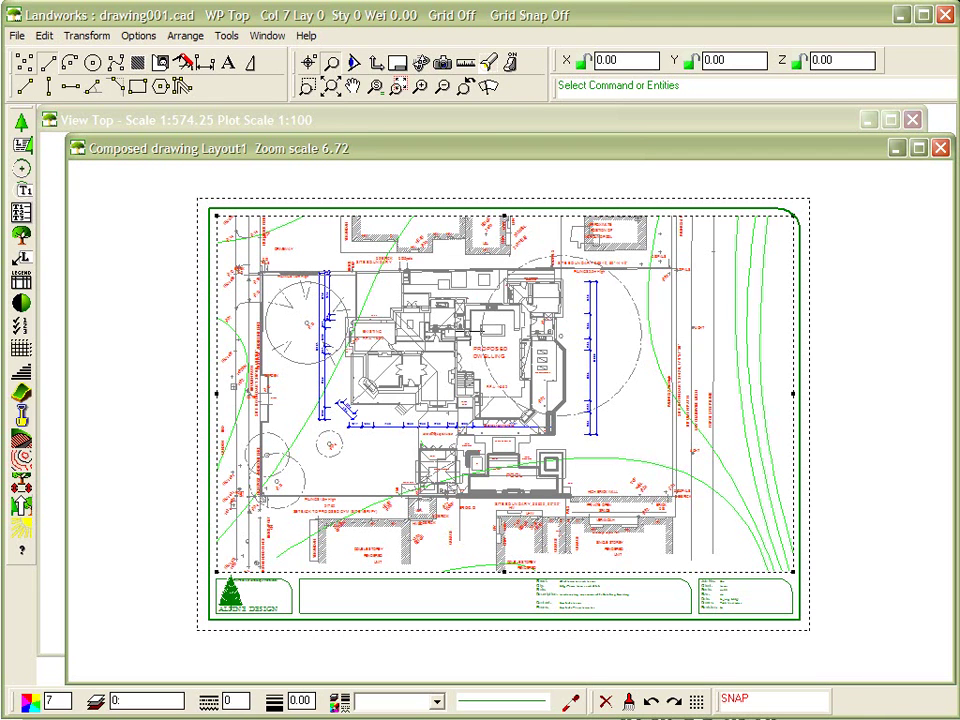
pyautogui.click(467, 121)
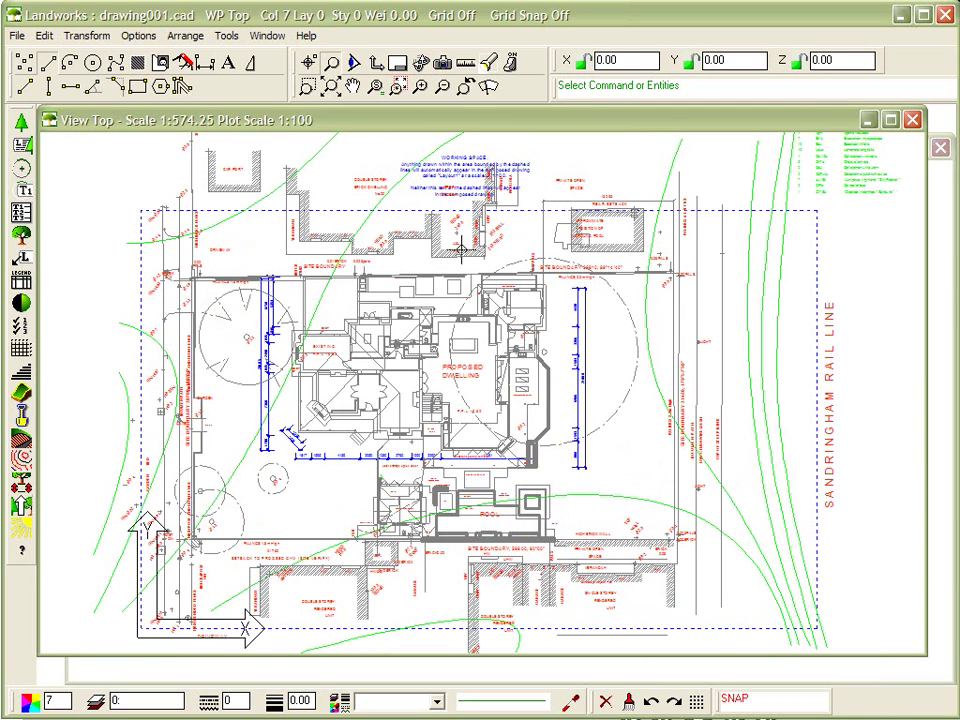